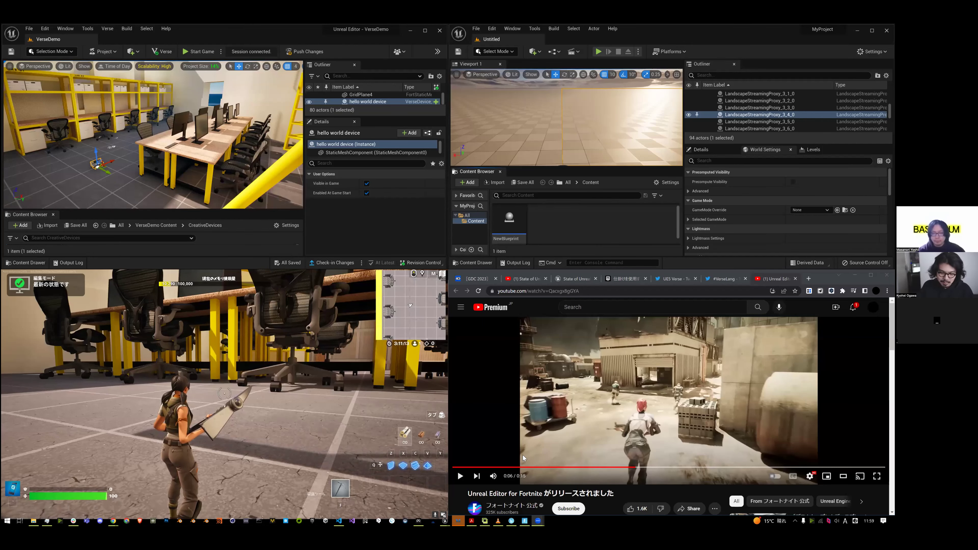
- Seek the release trailer back to 0:02 and play it through to its 0:15 end
left_click(511, 467)
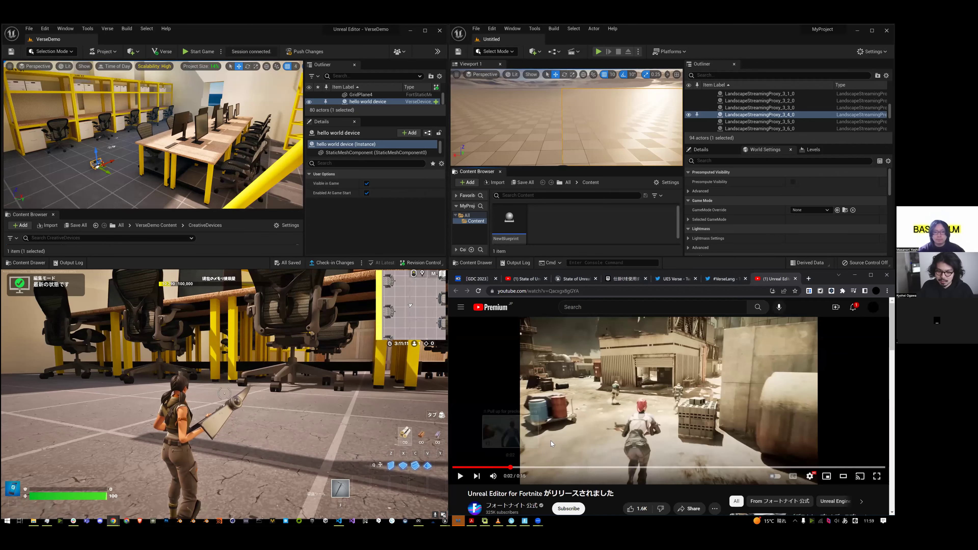
left_click(592, 419)
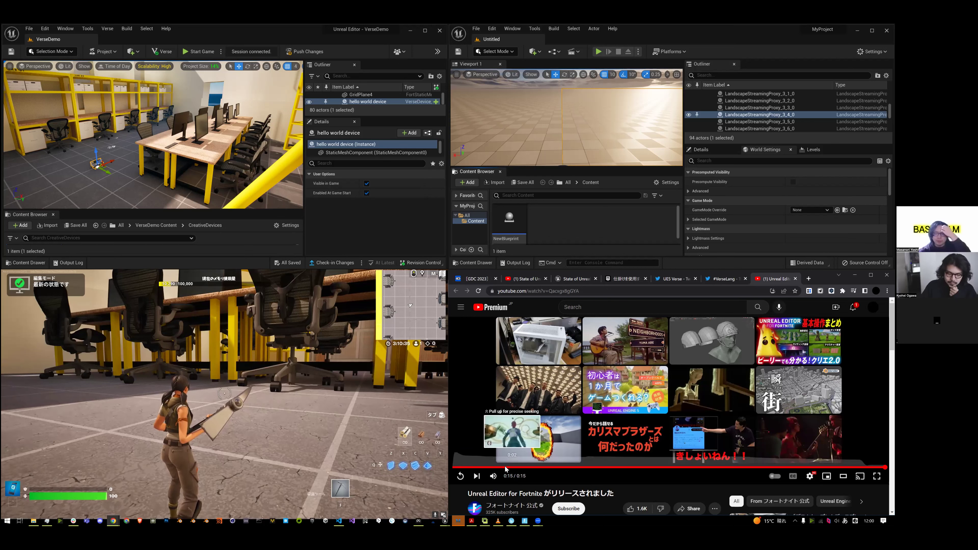
- Replay the trailer from the beginning and pause it at 0:07 on the red tunnel scene
left_click(605, 467)
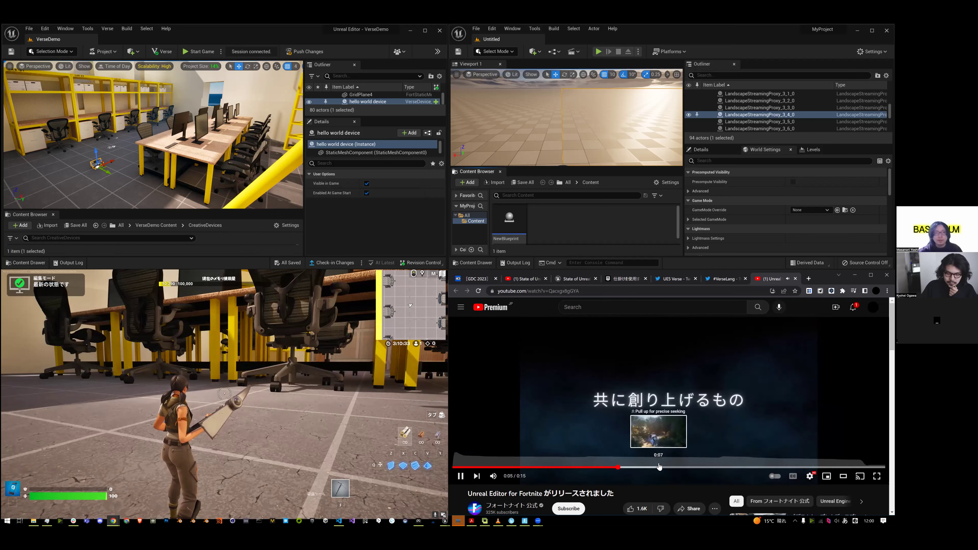
left_click(661, 452)
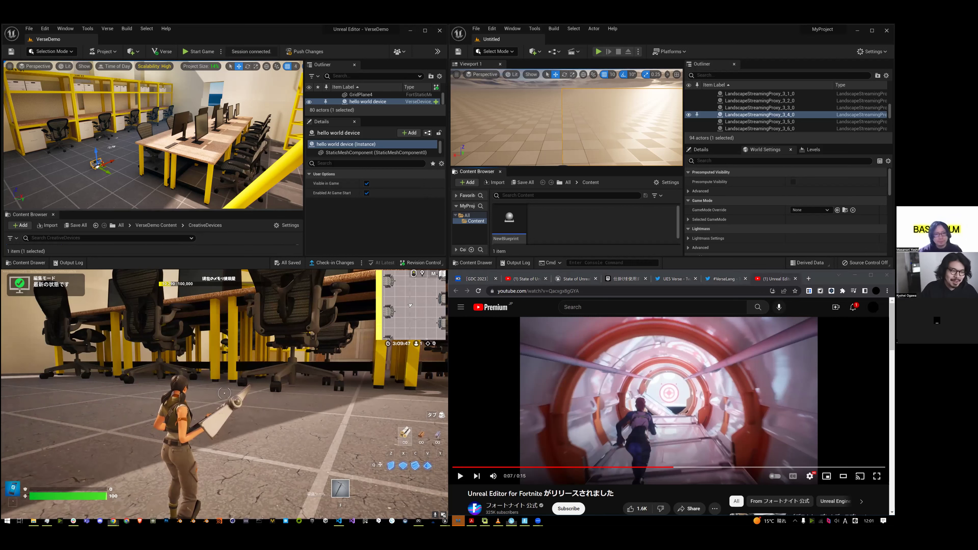
- Orbit and zoom the VerseDemo viewport to look down from a high corner over the desks and yellow shelves
right_click_drag(163, 170, 161, 173)
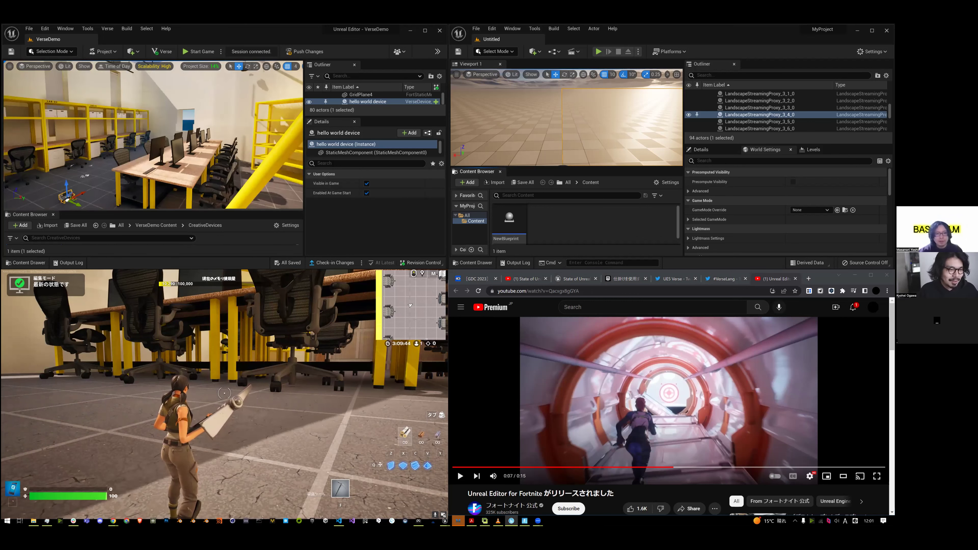
right_click_drag(189, 154, 189, 154)
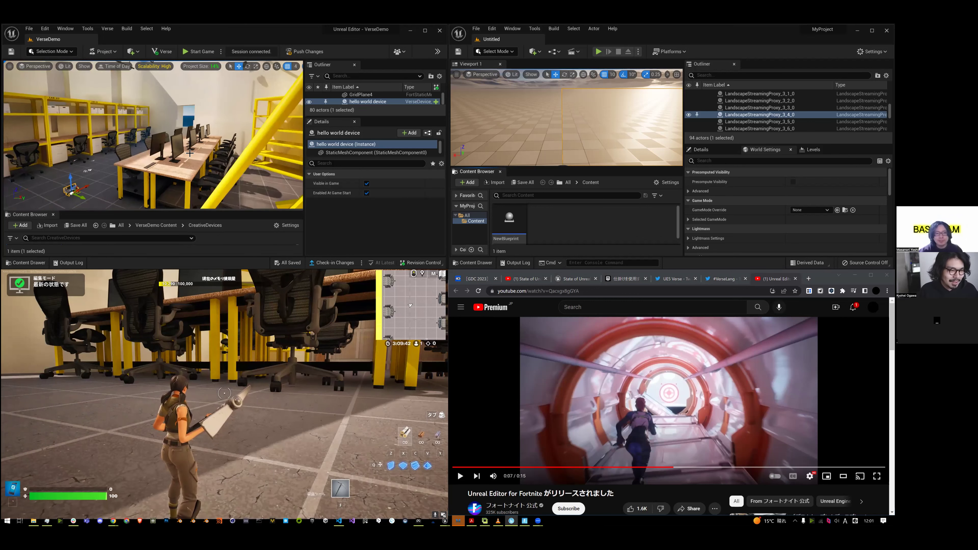
right_click_drag(220, 103, 225, 101)
scroll(225, 101, "down", 2)
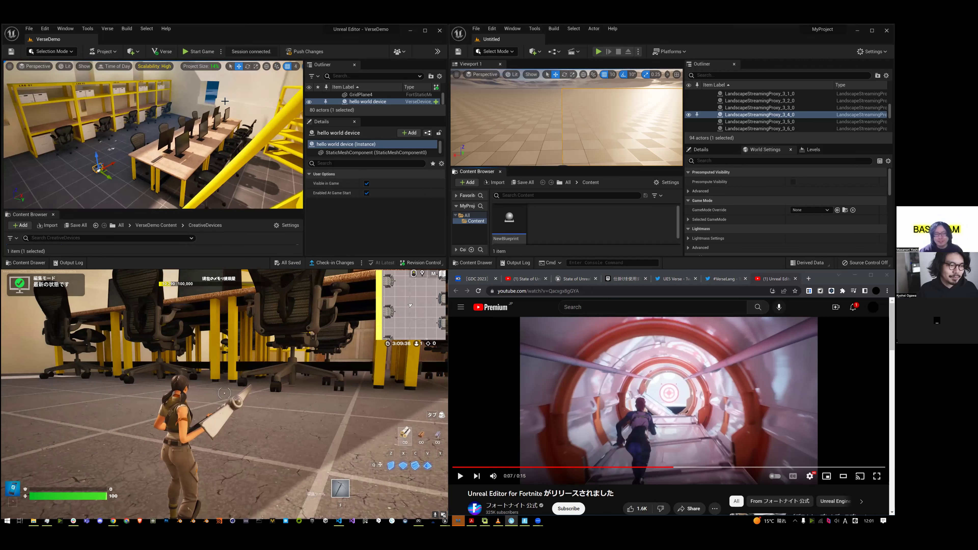
right_click_drag(225, 101, 226, 99)
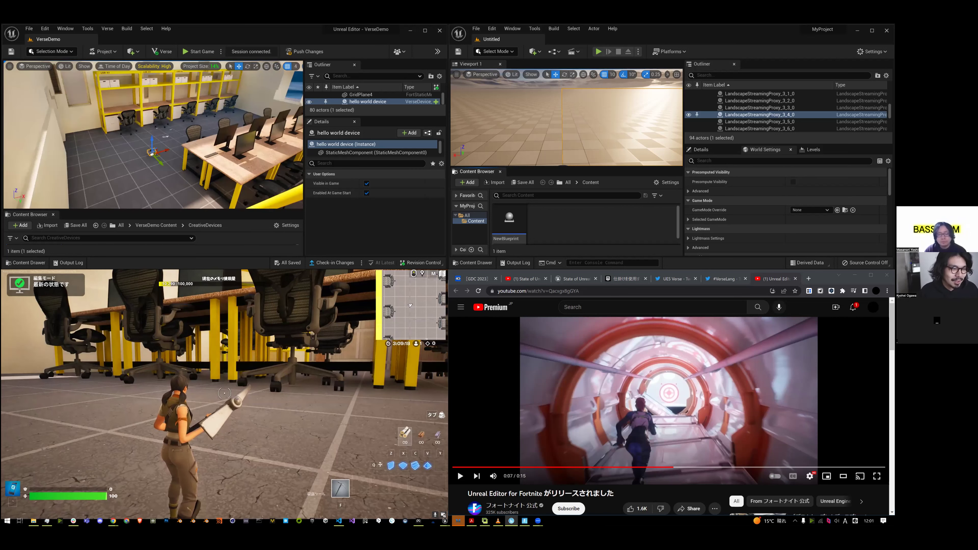
mouse_move(231, 107)
right_mouse_down()
mouse_move(239, 99)
mouse_move(218, 108)
mouse_move(219, 92)
right_mouse_up()
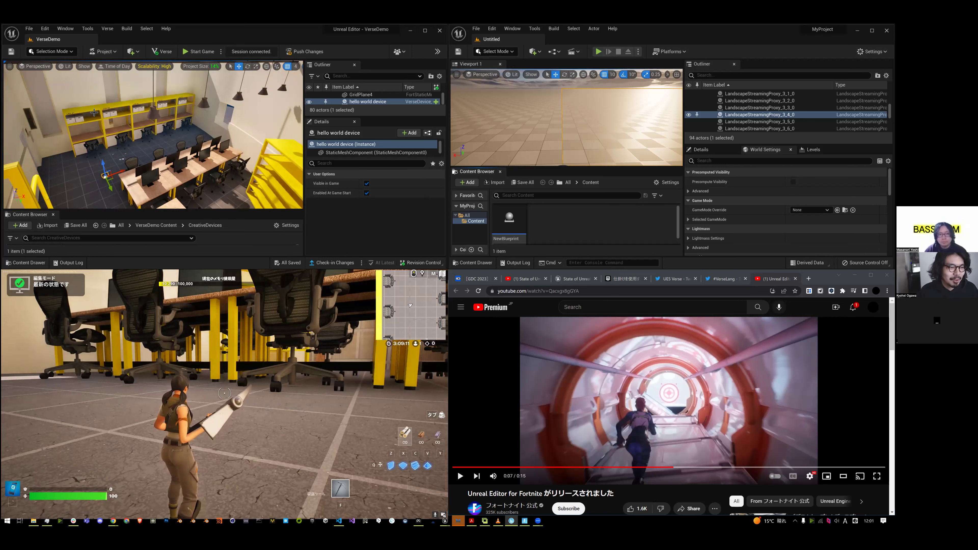
mouse_move(146, 152)
right_mouse_down()
mouse_move(146, 160)
mouse_move(96, 143)
right_mouse_up()
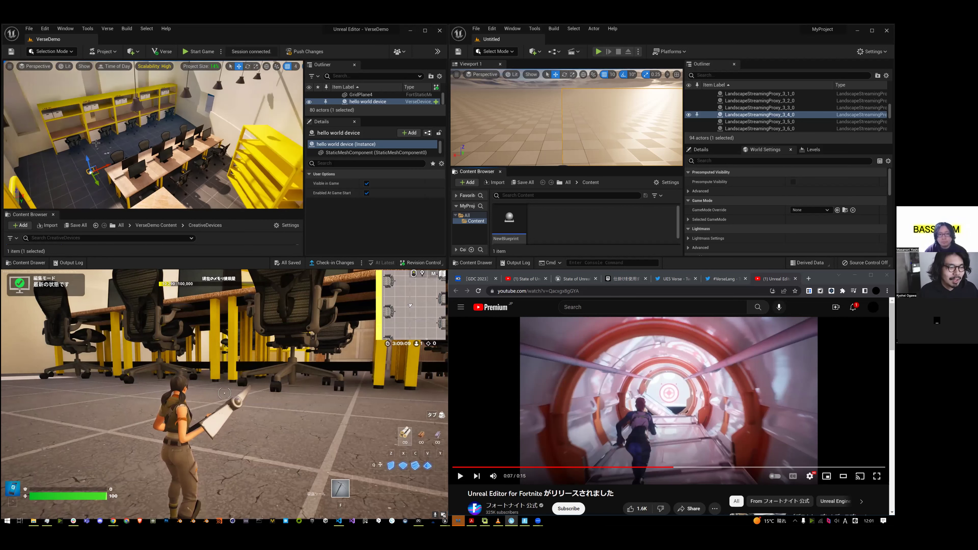
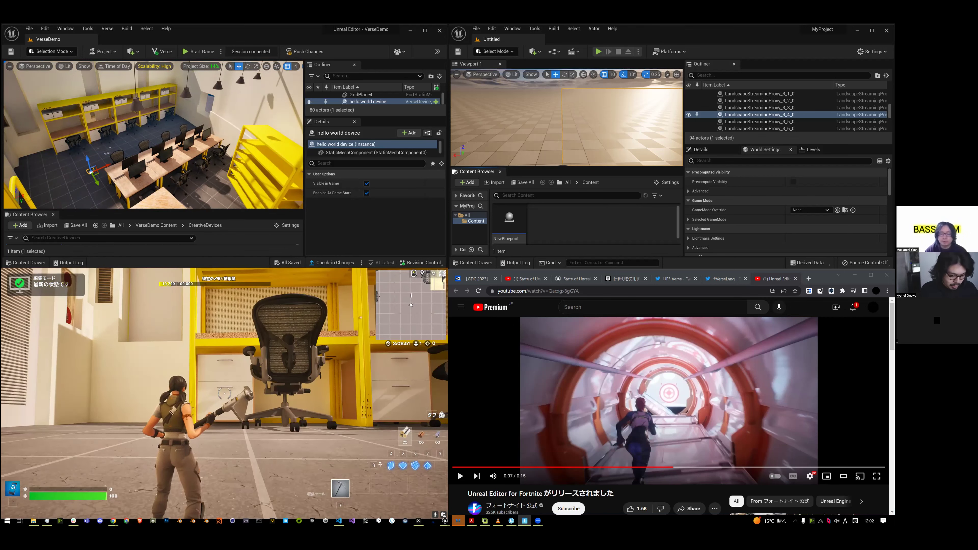
- In Fortnite build mode, place a wooden floor and two stair pieces in the office
key("q")
left_click(224, 393)
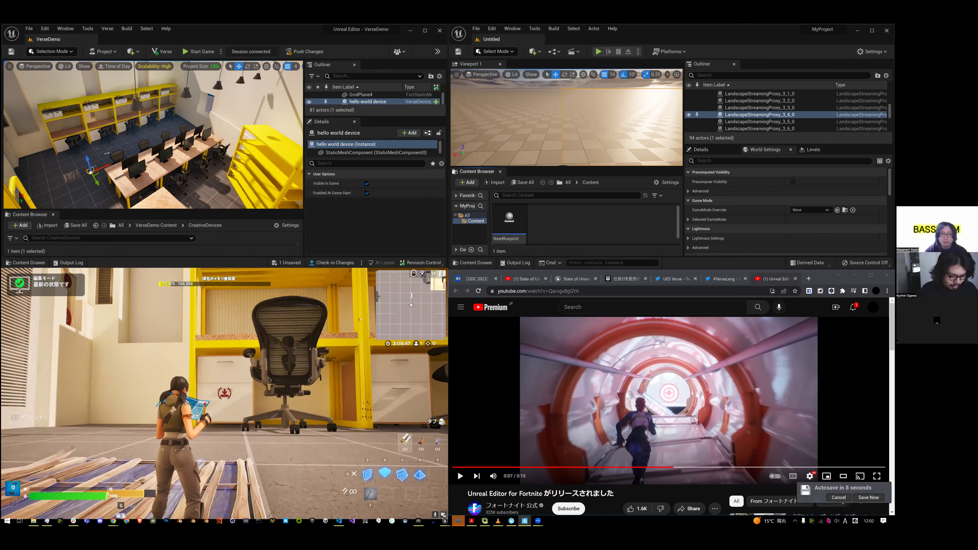
key("c")
left_click(225, 393)
left_click(224, 392)
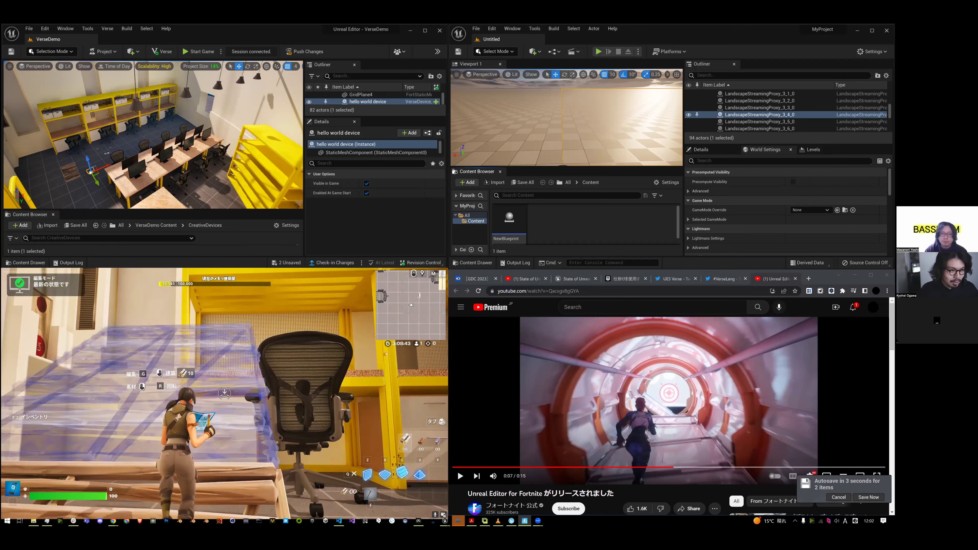
- Add one more wooden stair piece, climb the ramp, and bring up the pause menu
key("w")
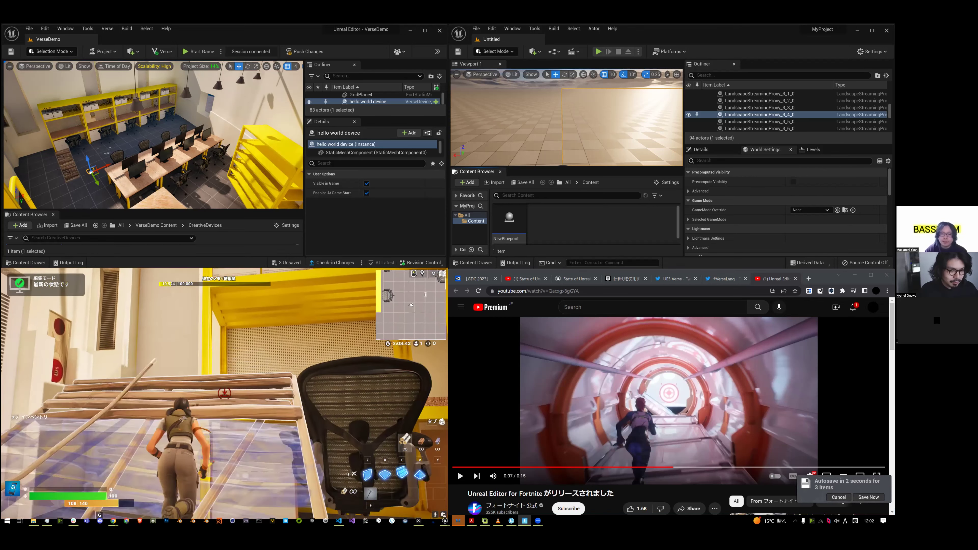
left_click(224, 393)
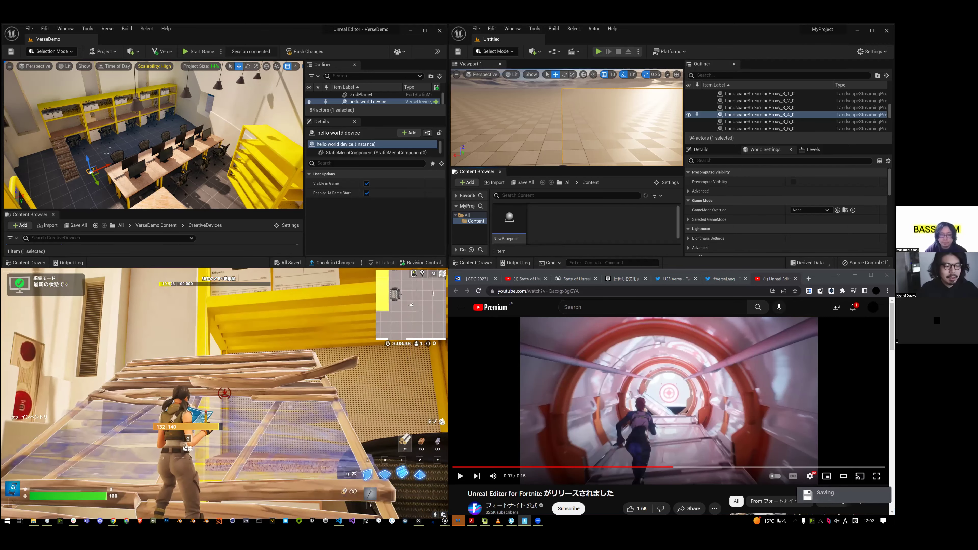
key("w")
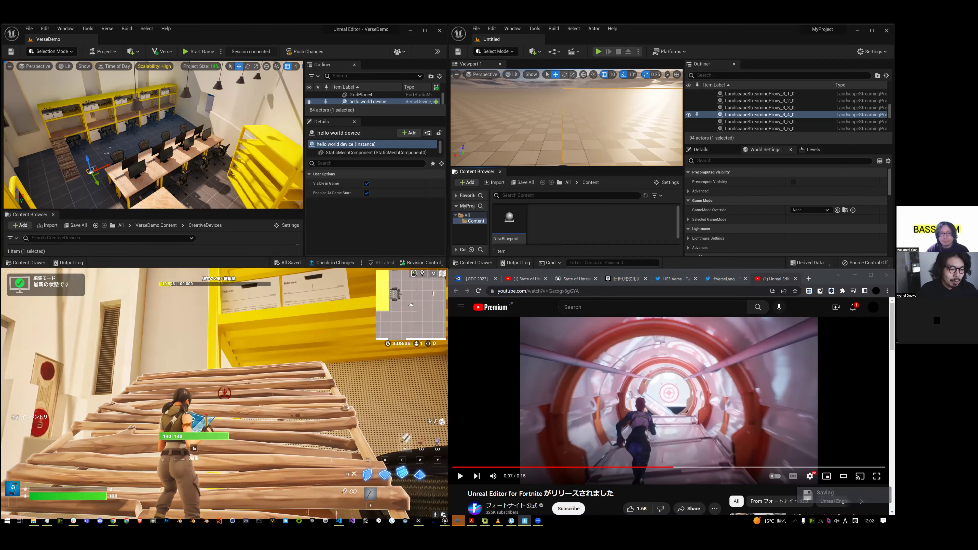
key("Escape")
key("Escape")
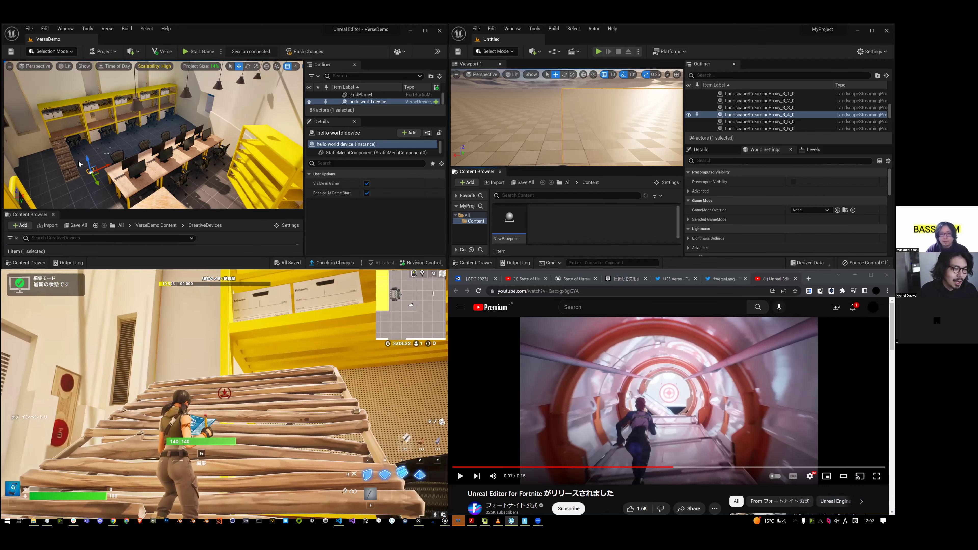
right_click(59, 163)
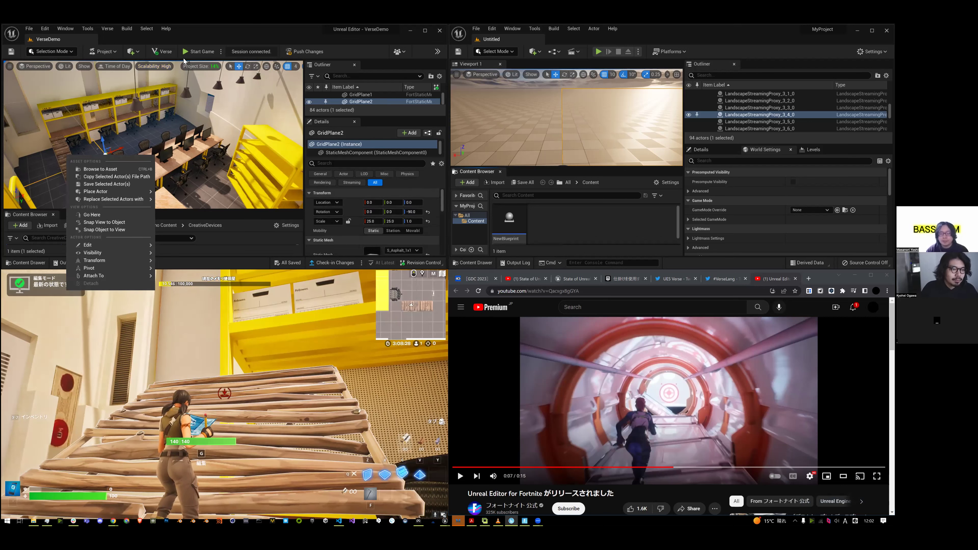
left_click(202, 61)
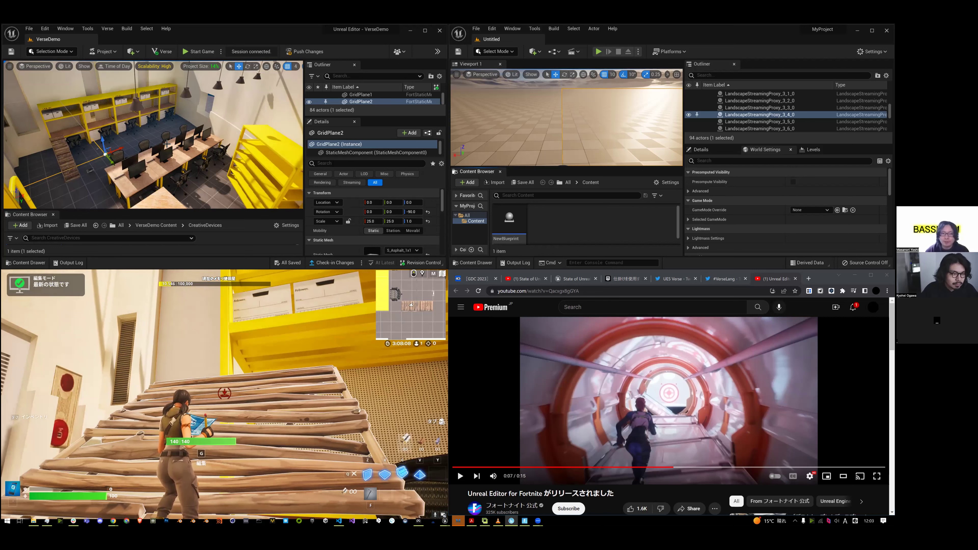
right_click_drag(161, 143, 158, 143)
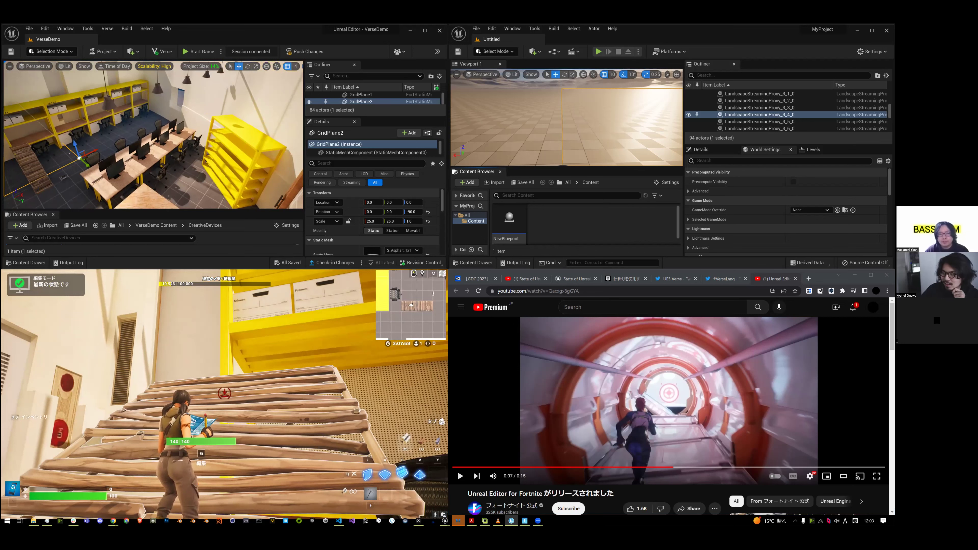
right_click(157, 144)
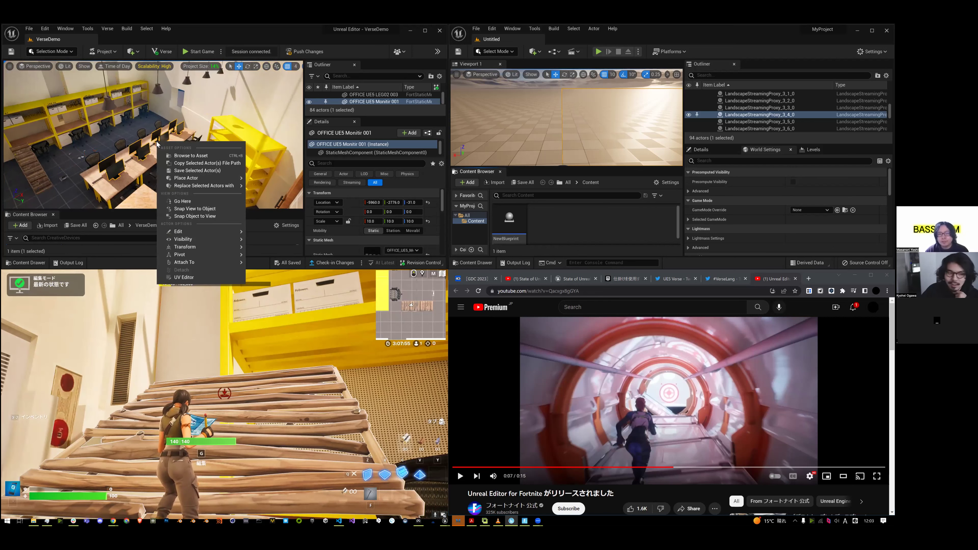
right_click(136, 132)
right_click(136, 132)
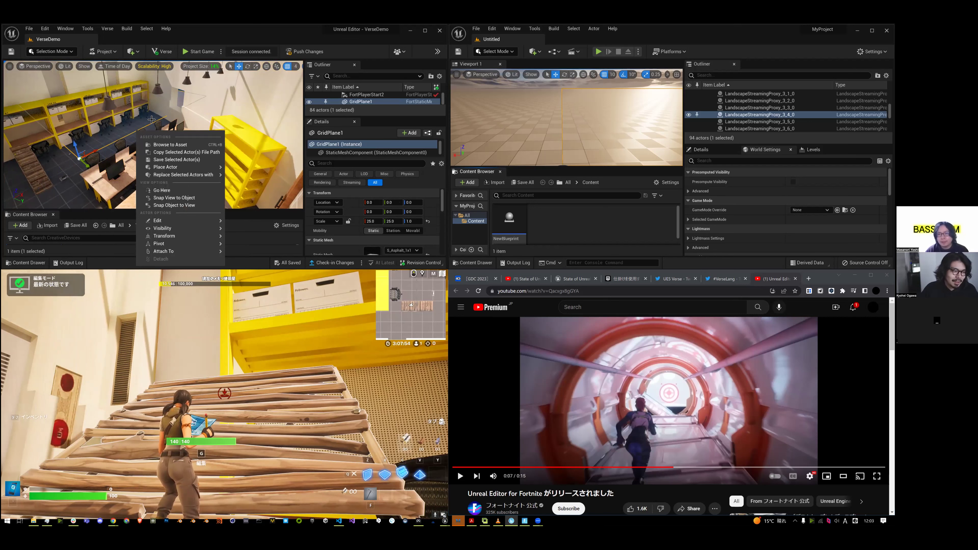
left_click(181, 99)
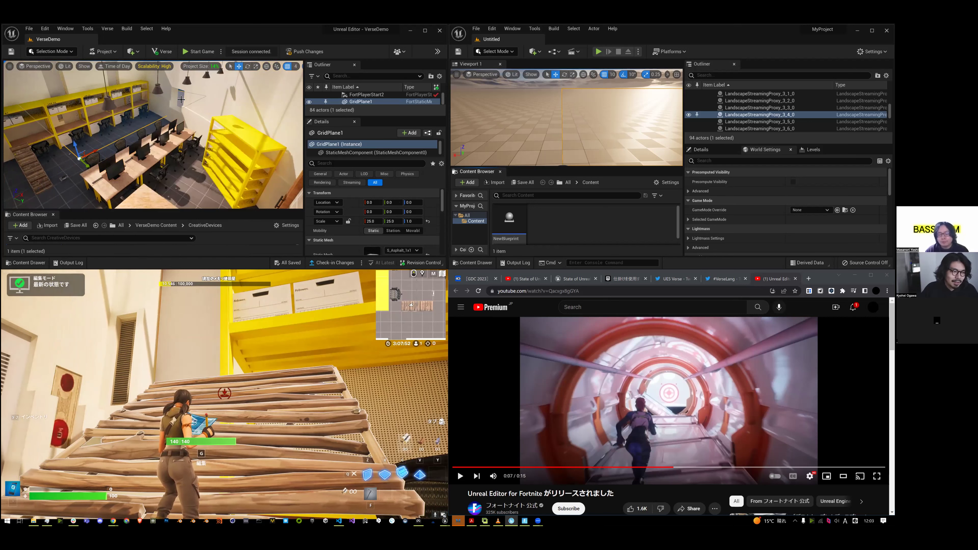
mouse_move(181, 100)
right_mouse_down()
mouse_move(161, 108)
mouse_move(180, 105)
right_mouse_up()
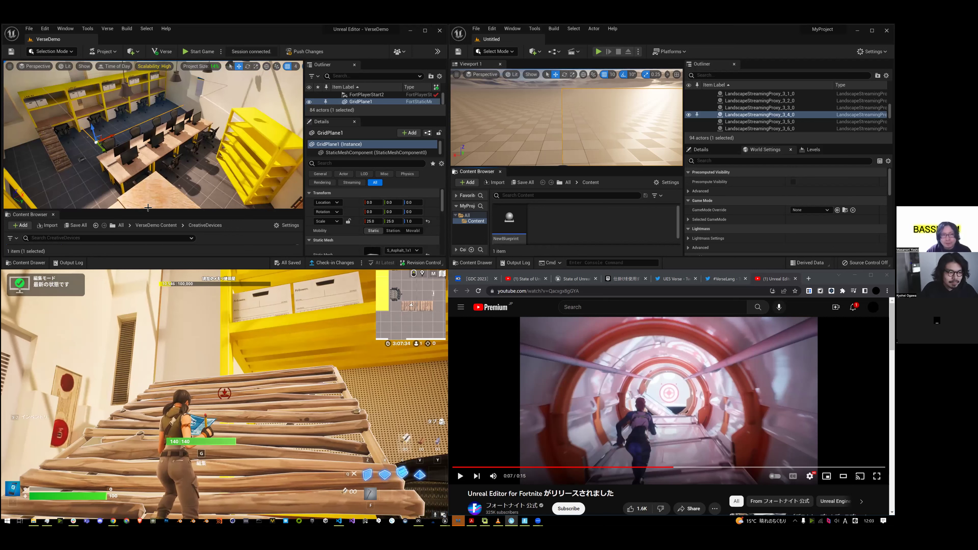
left_click_drag(147, 210, 146, 206)
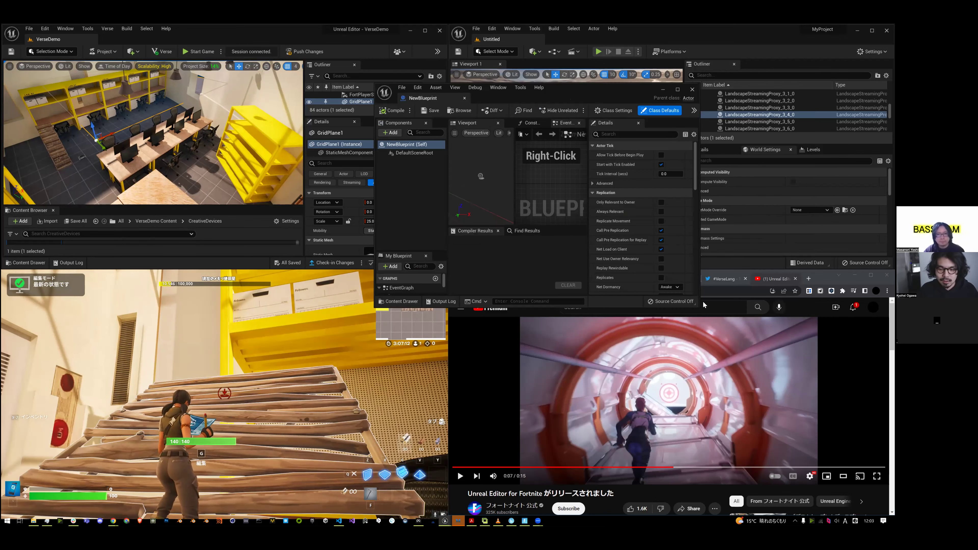
- Add an Event BeginPlay node to NewBlueprint's Event Graph via the 'event be' action search
left_click_drag(701, 309, 844, 339)
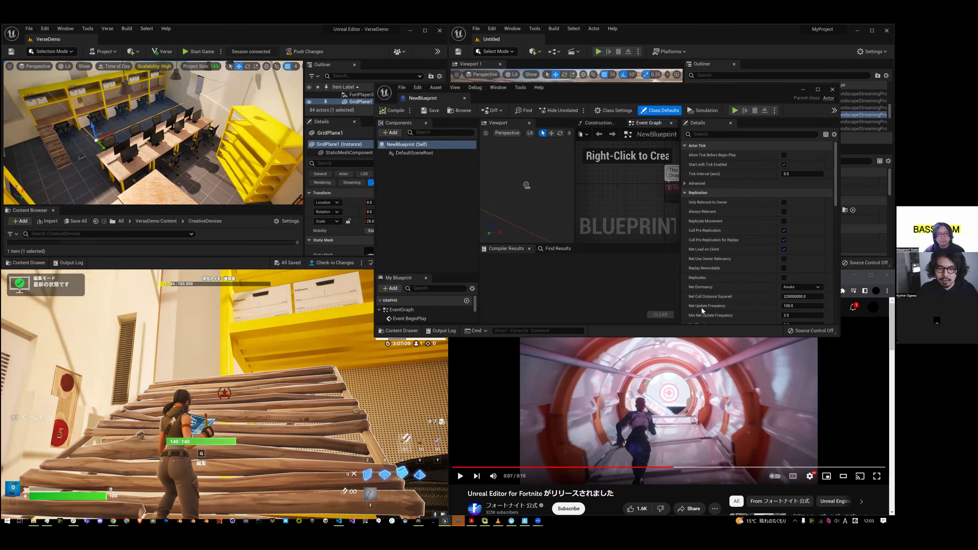
right_click(622, 190)
type("evebr==")
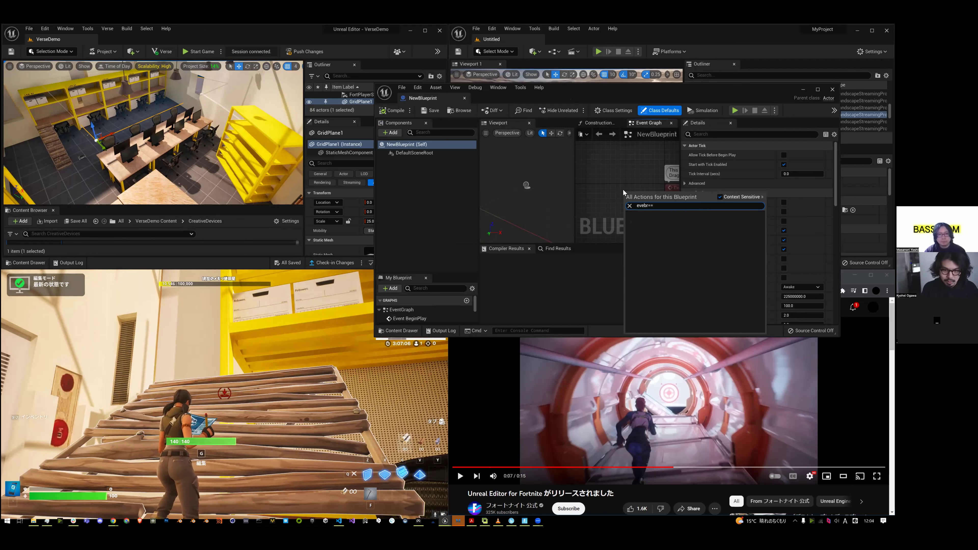
key("BackSpace")
key("BackSpace")
key("BackSpace")
key("BackSpace")
type("n")
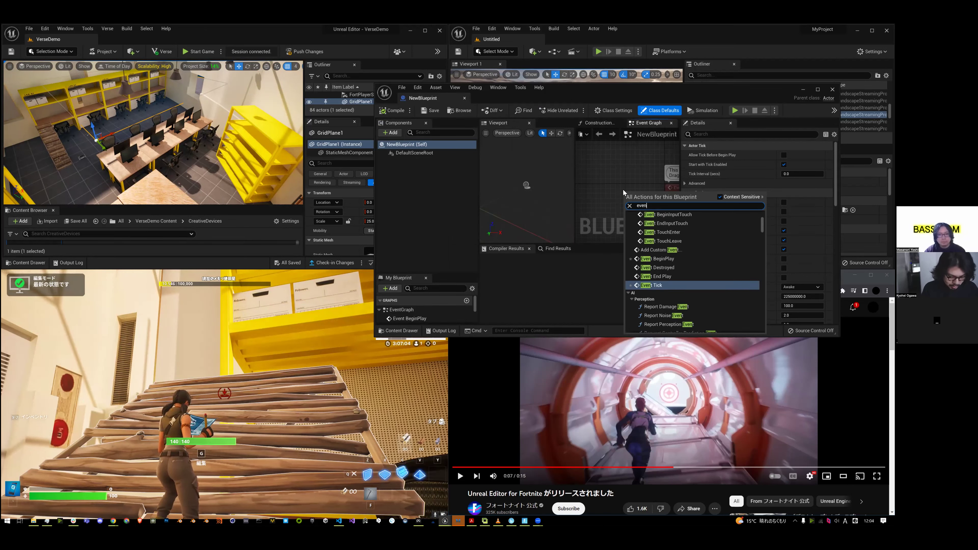
type("t be")
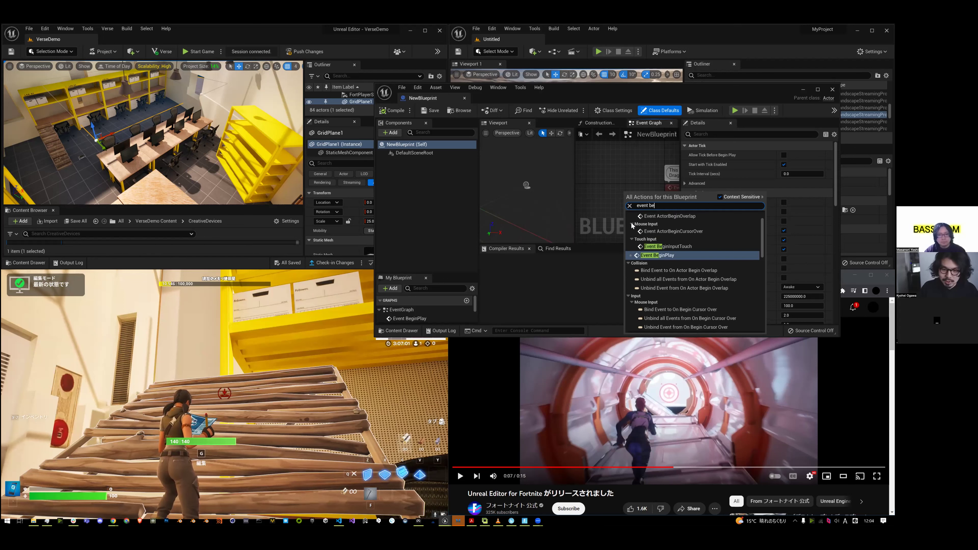
left_click(659, 255)
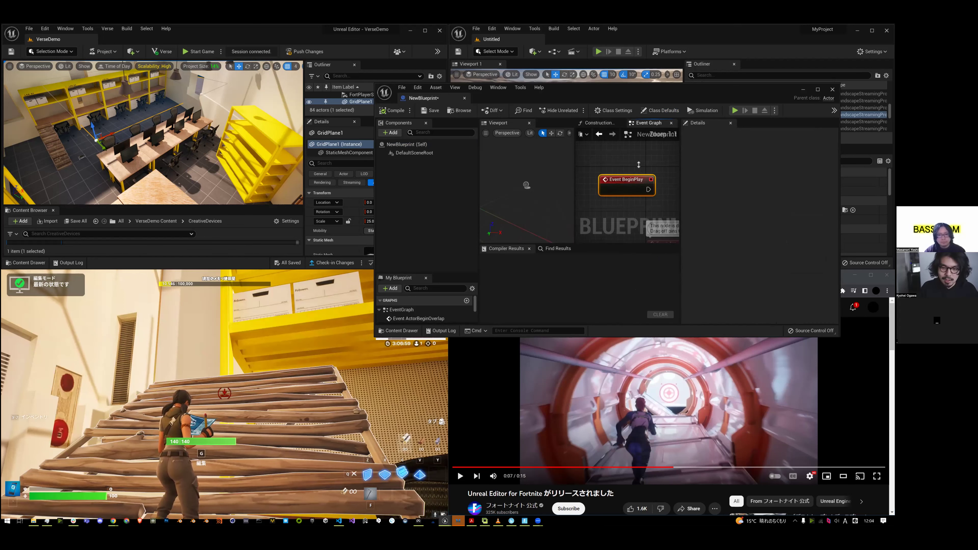
scroll(639, 164, "down", 6)
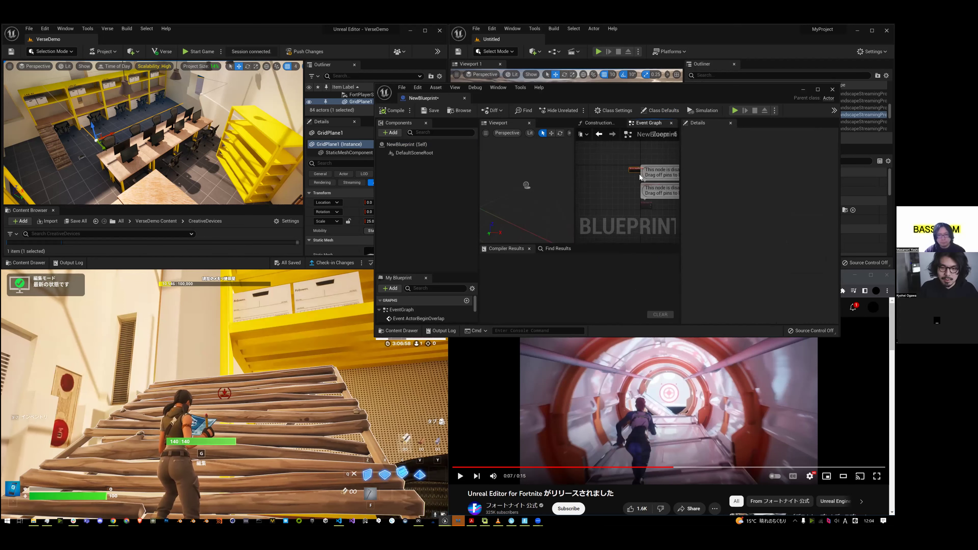
scroll(640, 177, "up", 4)
left_click_drag(638, 181, 655, 183)
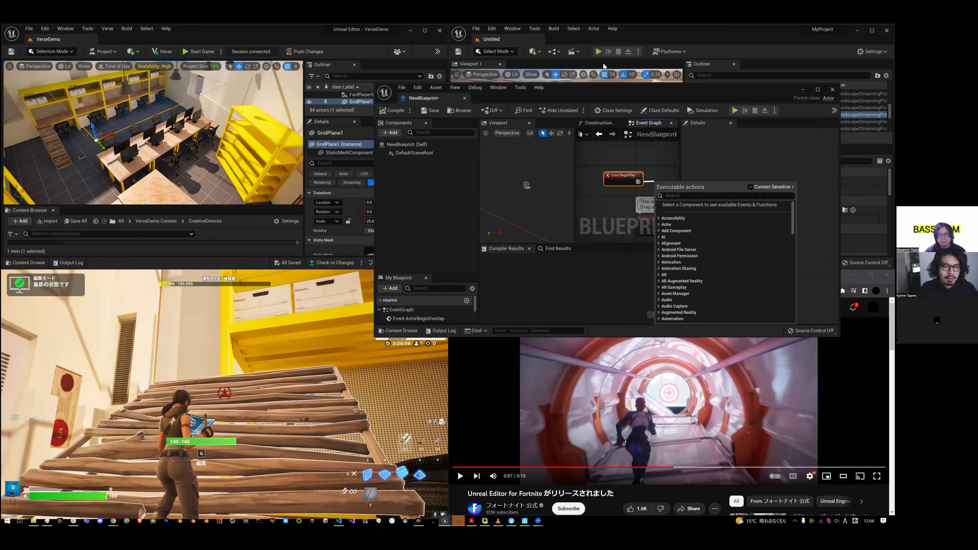
- Save NewBlueprint and close its Blueprint editor window
left_click_drag(651, 94, 689, 98)
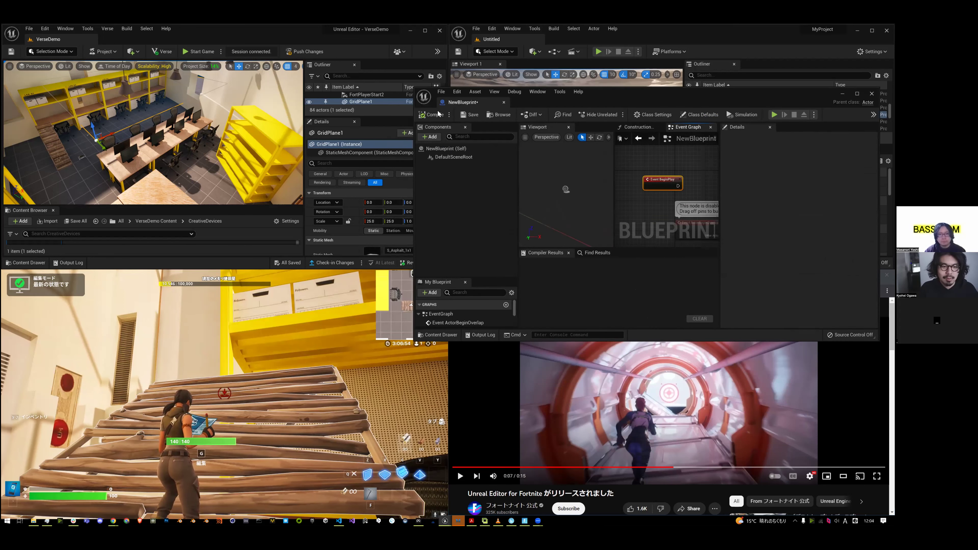
left_click(471, 116)
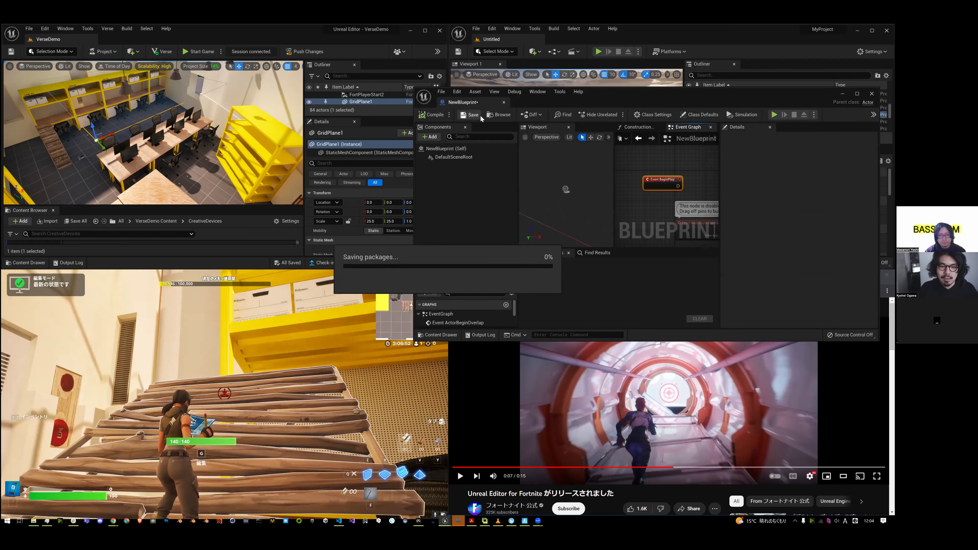
left_click(871, 94)
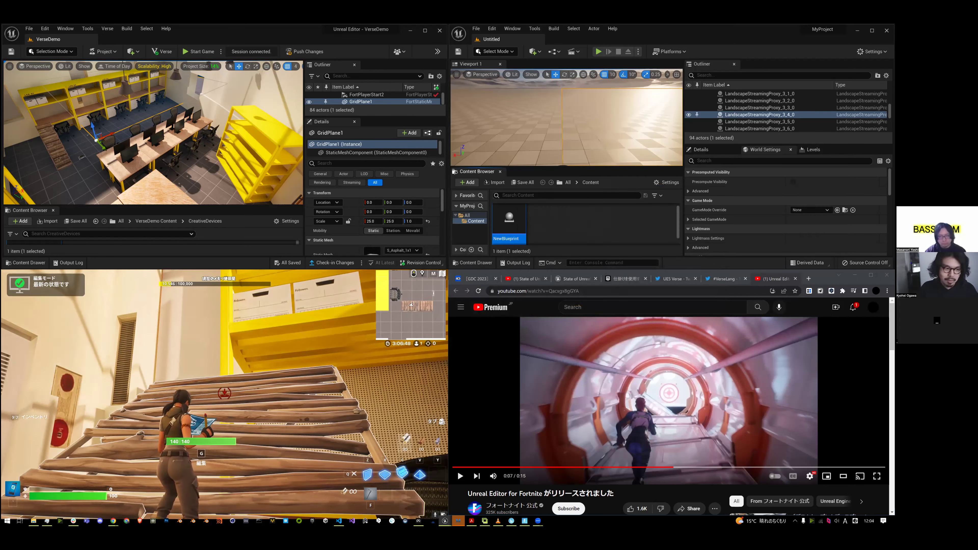
scroll(171, 131, "up", 1)
scroll(169, 130, "up", 1)
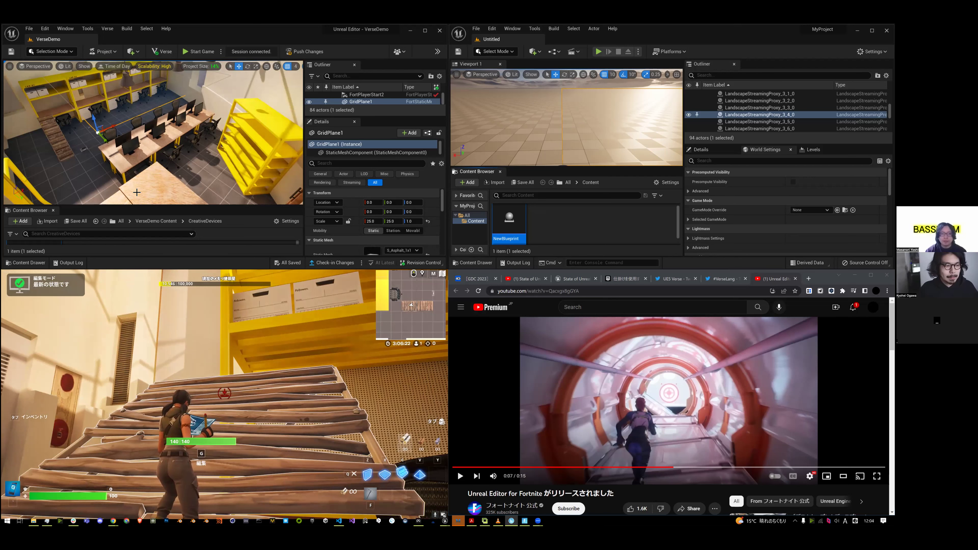
left_click_drag(135, 204, 140, 175)
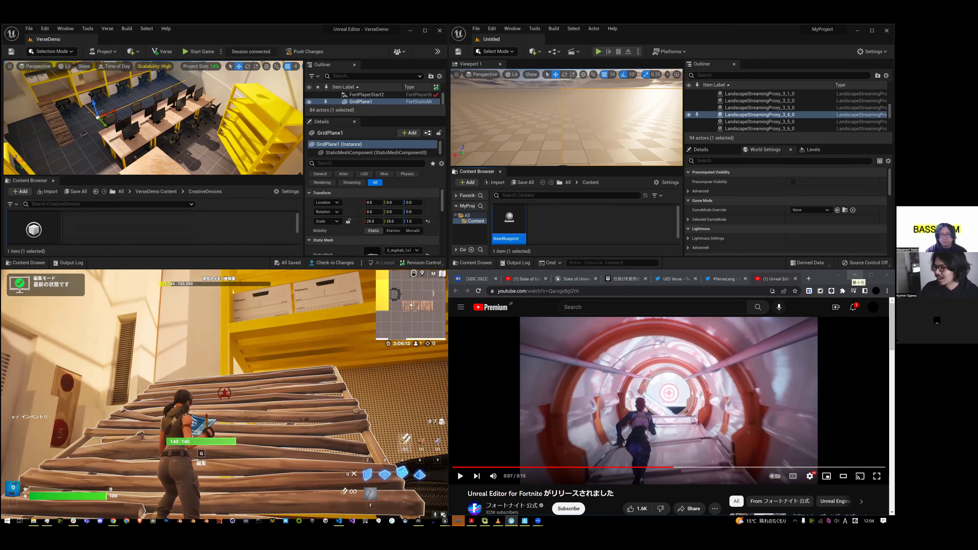
- Minimize the browser to reveal hello_world_device.verse in VS Code, then select and deselect lines 2–11
left_click(855, 274)
left_click(659, 369)
left_click_drag(659, 370, 585, 314)
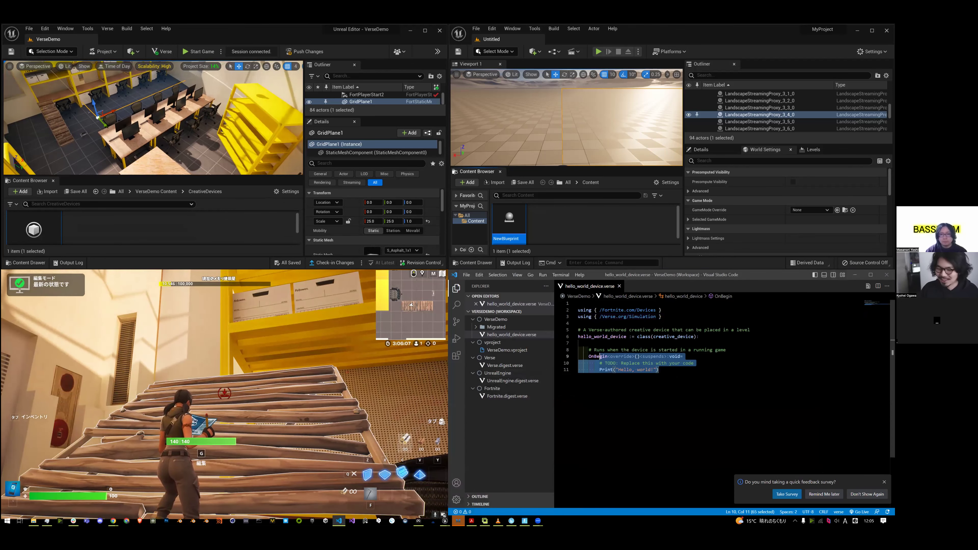
left_click(585, 316)
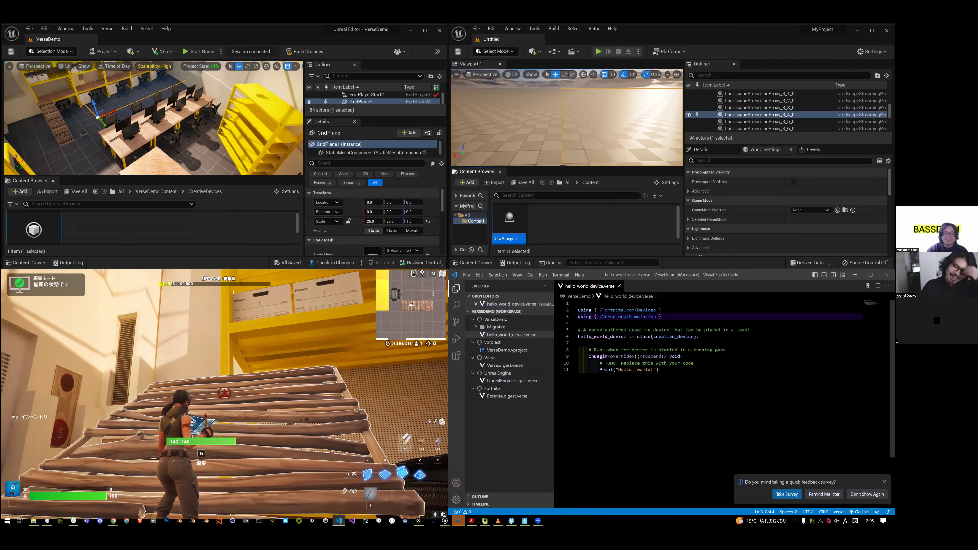
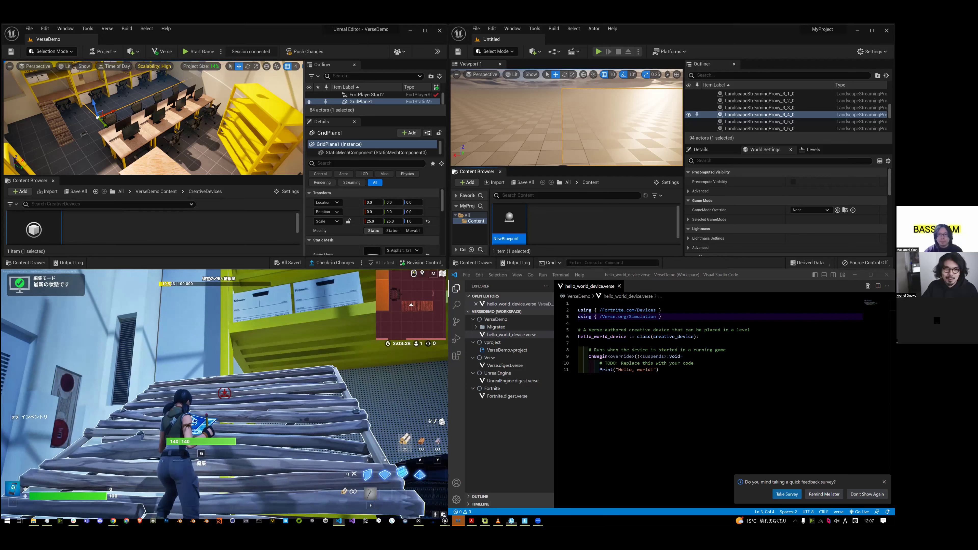
- Turn the viewport camera across the desk rows toward the yellow shelving and stairs on the left
right_click_drag(284, 113, 279, 112)
right_click_drag(154, 101, 146, 101)
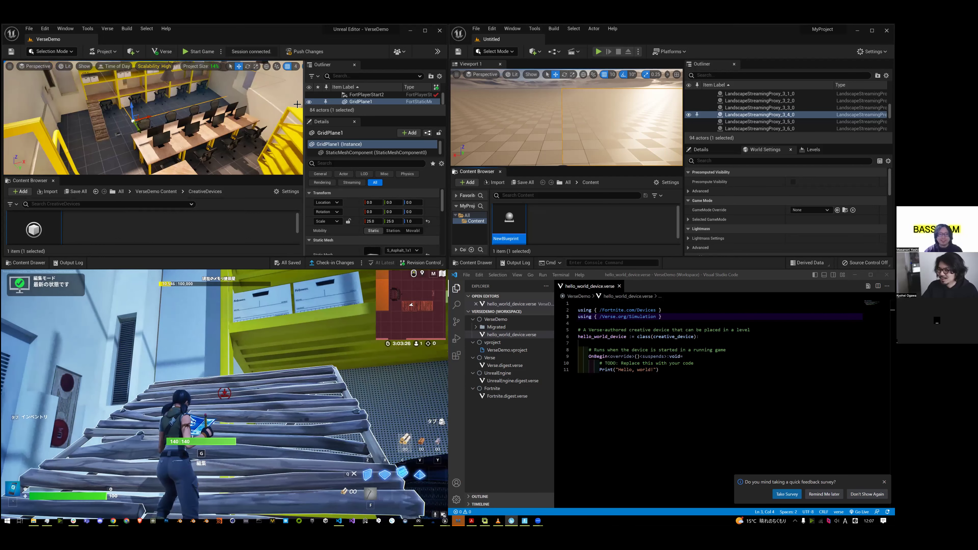